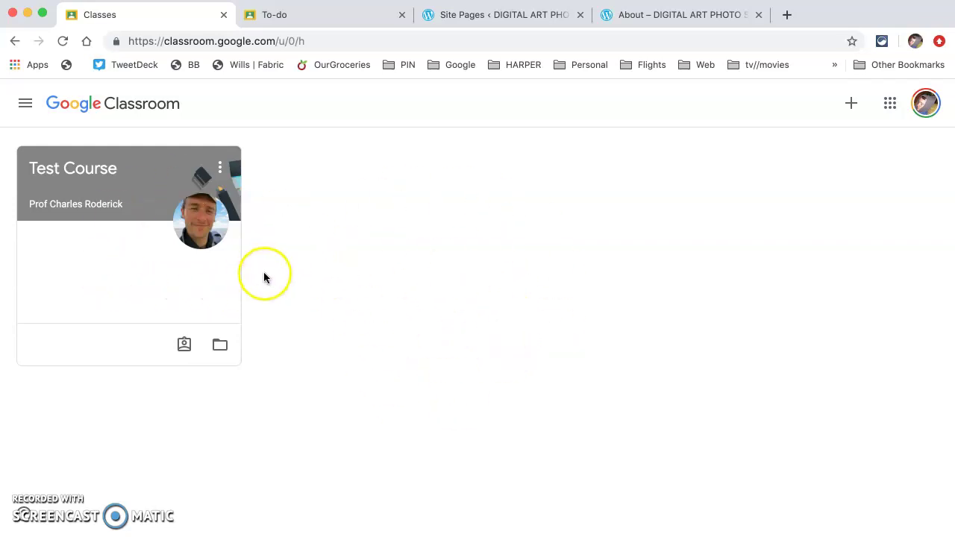
Step: Enter the Test Course and check its To-do list in a separate tab
click(135, 42)
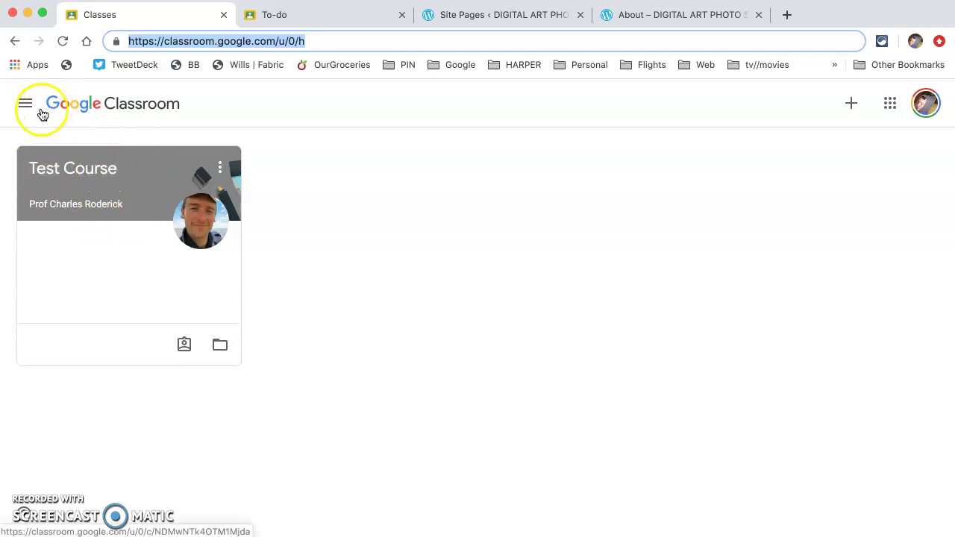
click(47, 174)
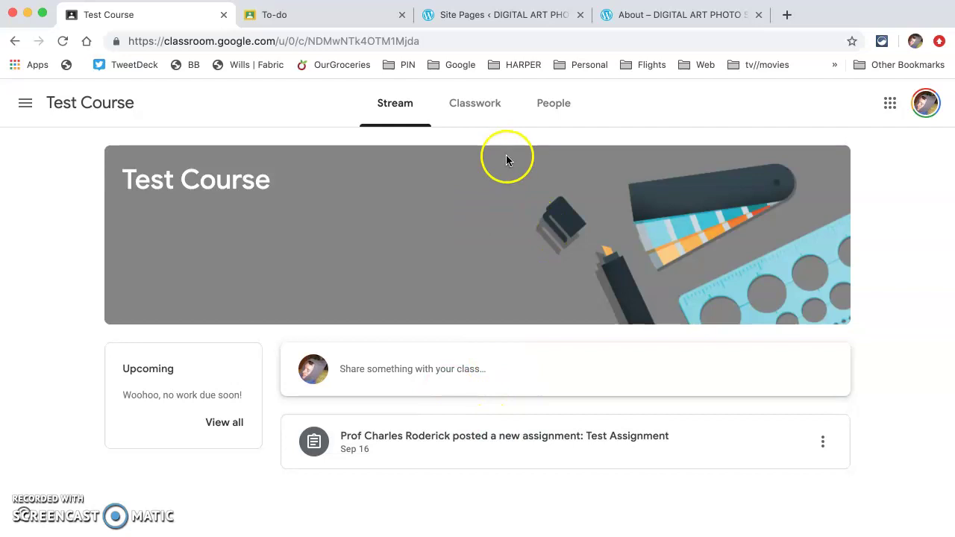
click(25, 103)
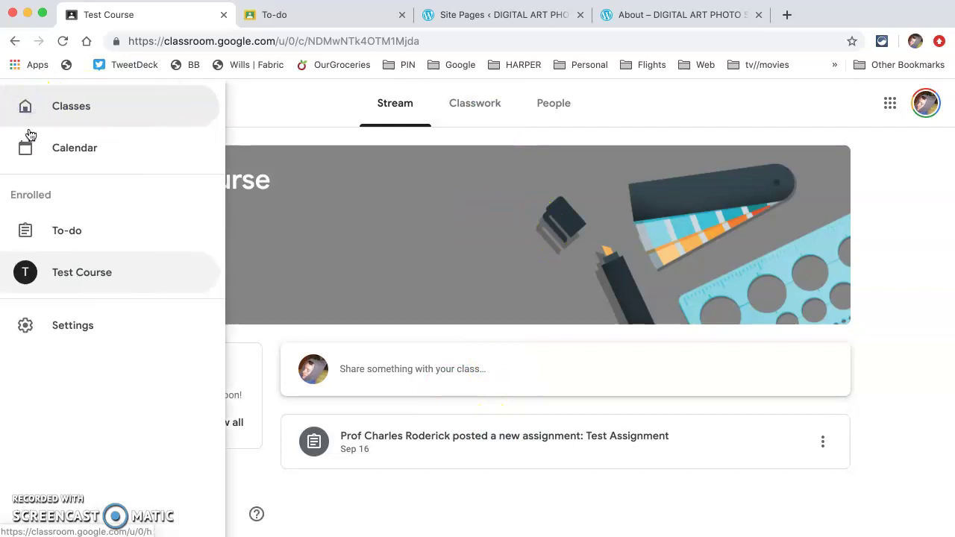
super+click(56, 233)
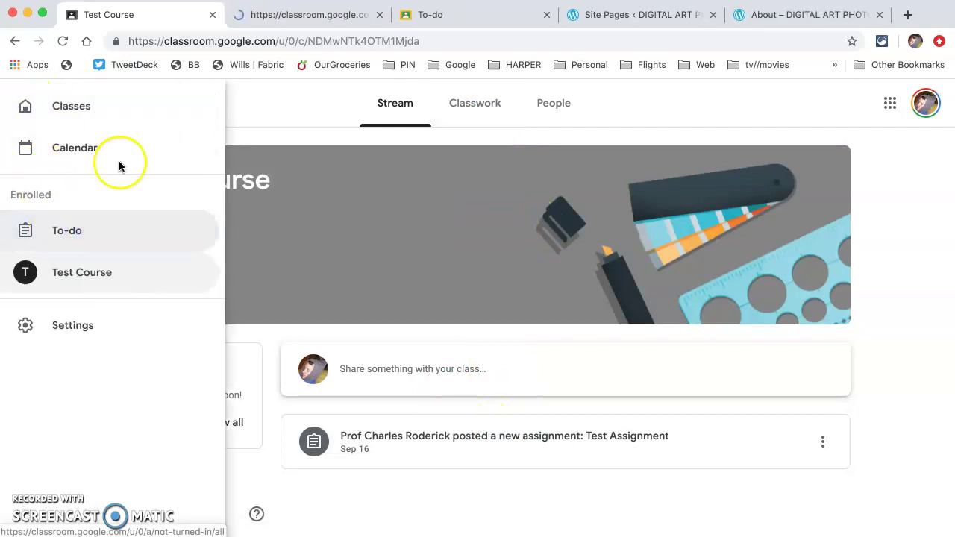
click(334, 25)
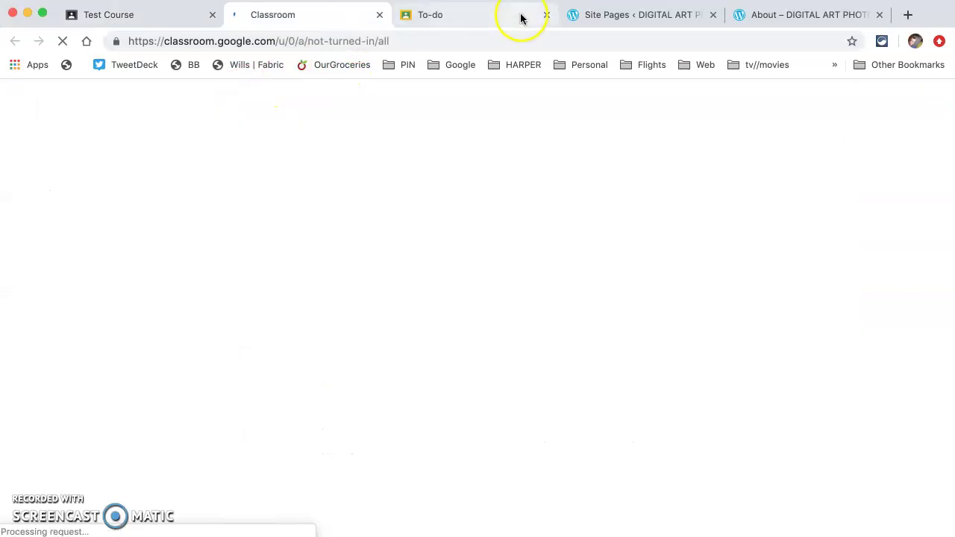
click(547, 16)
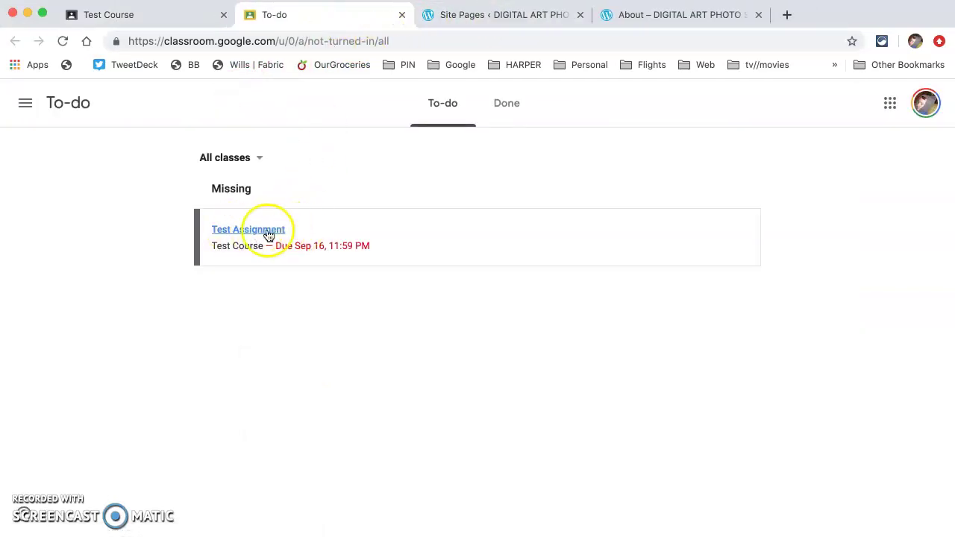
click(108, 14)
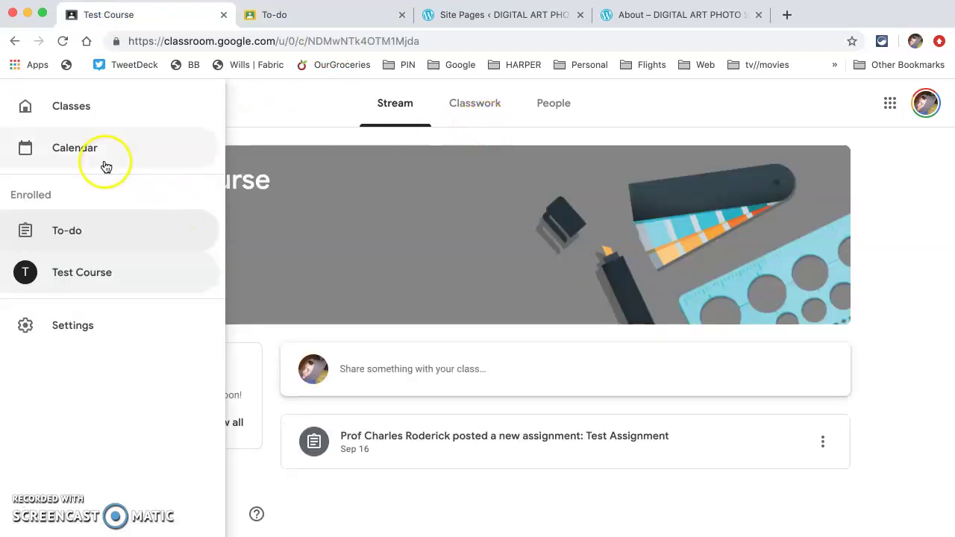
Step: Open the Test Assignment's full details page from the course's Classwork list
click(478, 121)
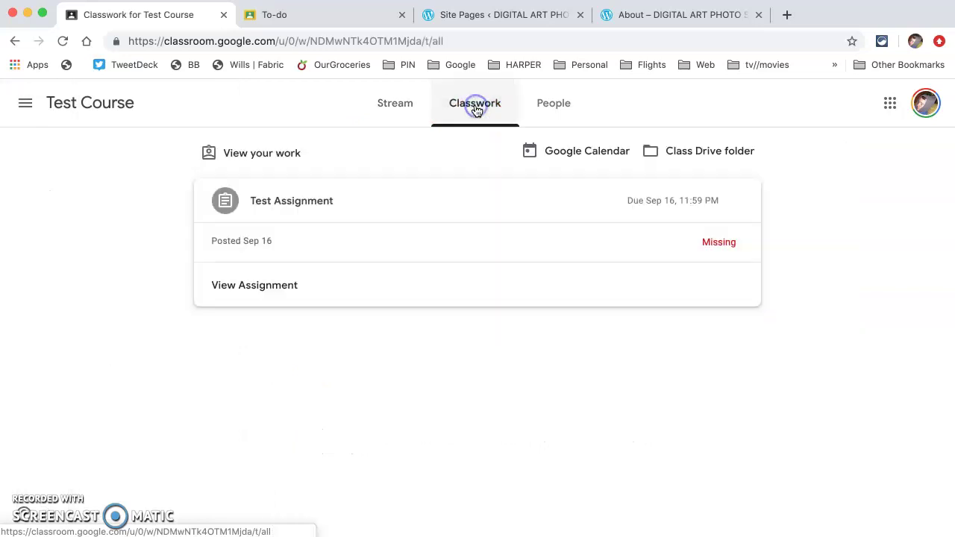
click(375, 200)
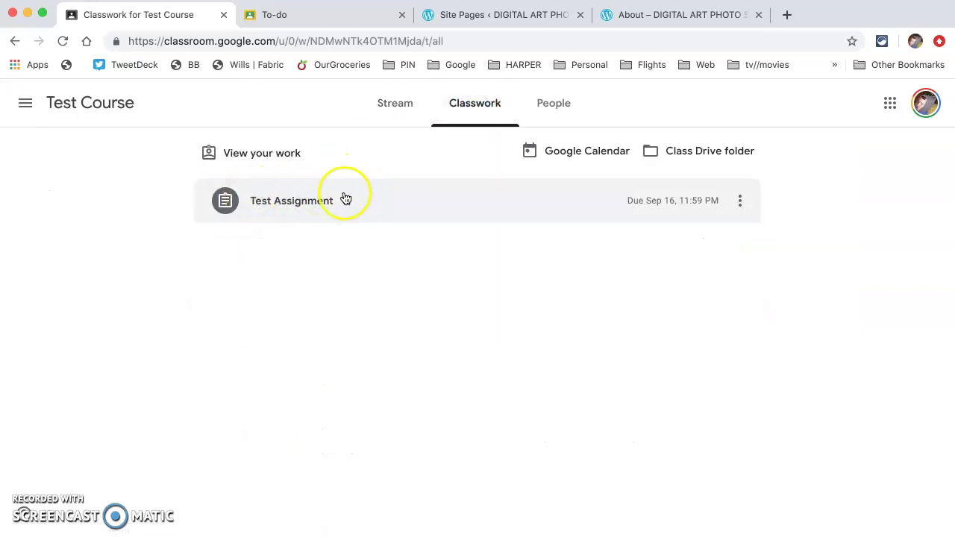
click(368, 203)
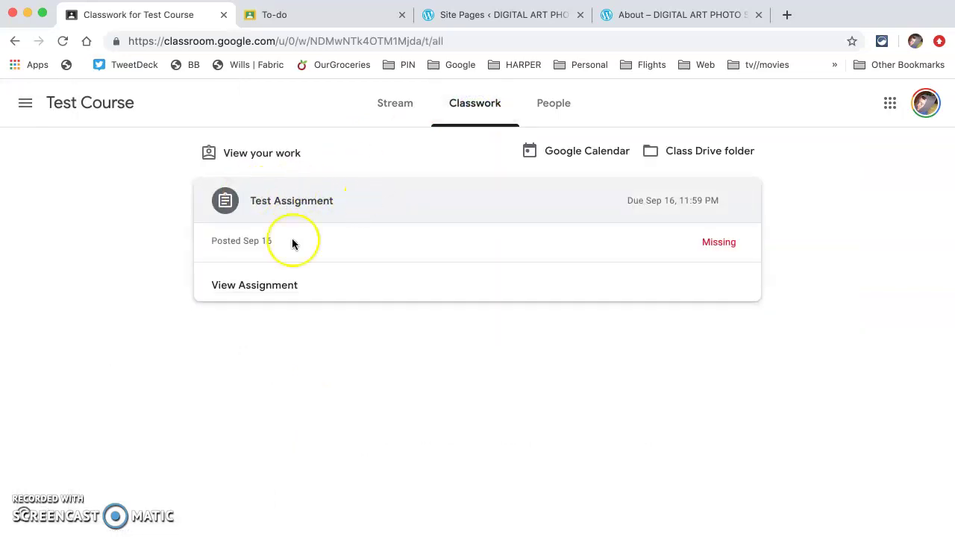
click(246, 289)
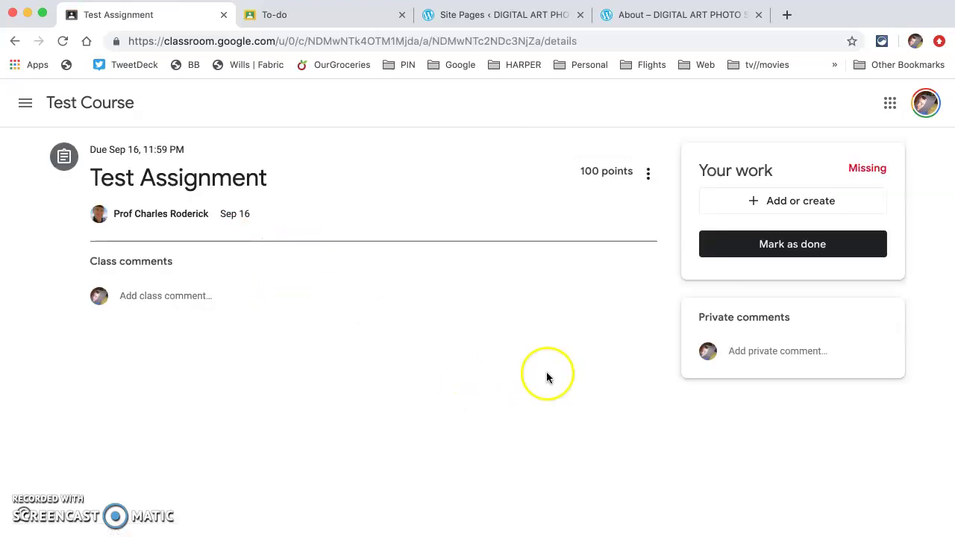
Step: Check the Add or create options on Your work, then move to the WordPress draft pages
click(797, 195)
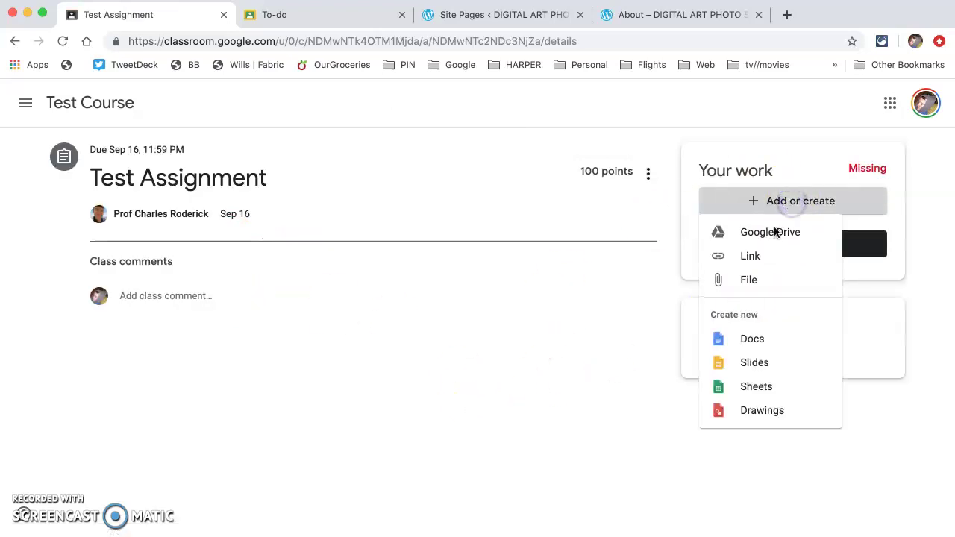
click(513, 21)
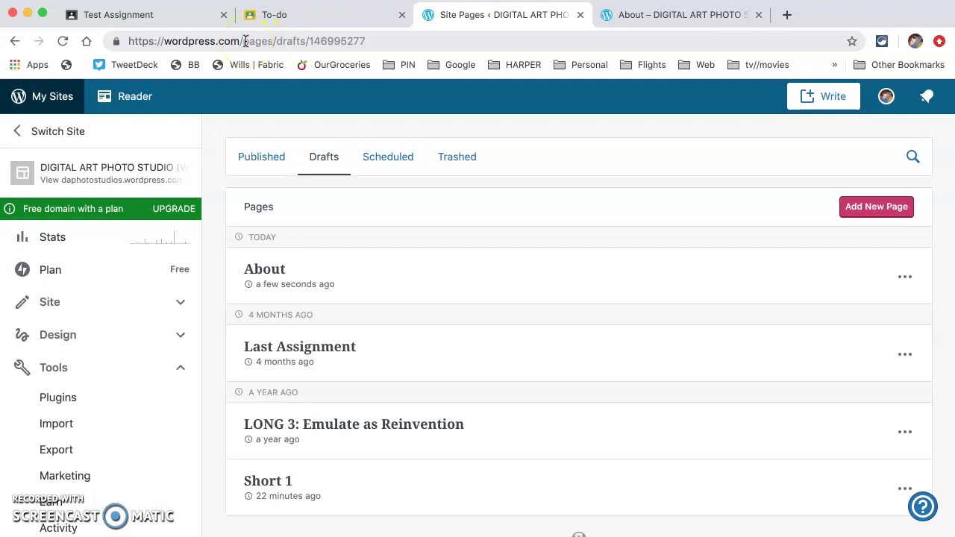
Step: Publish the About draft and copy its page address with Copy Link
click(267, 277)
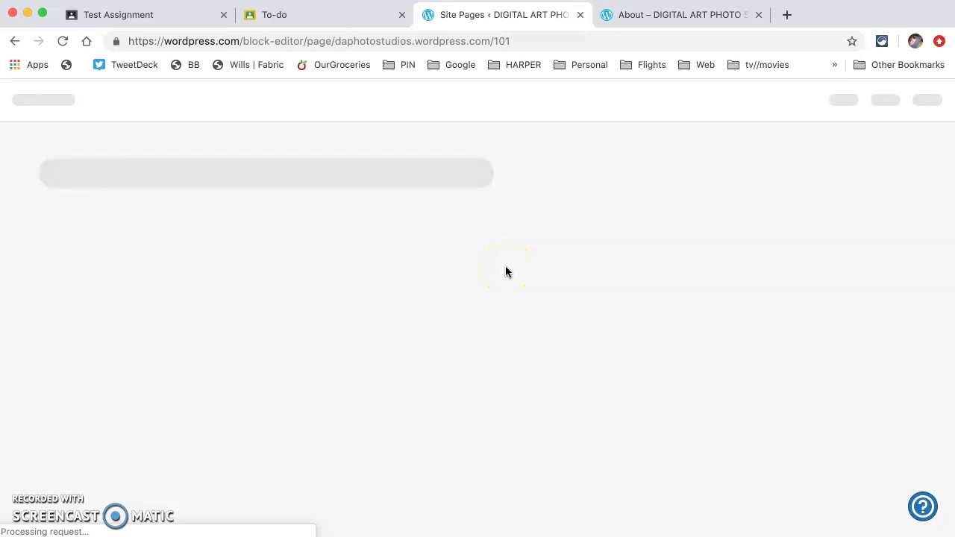
click(758, 15)
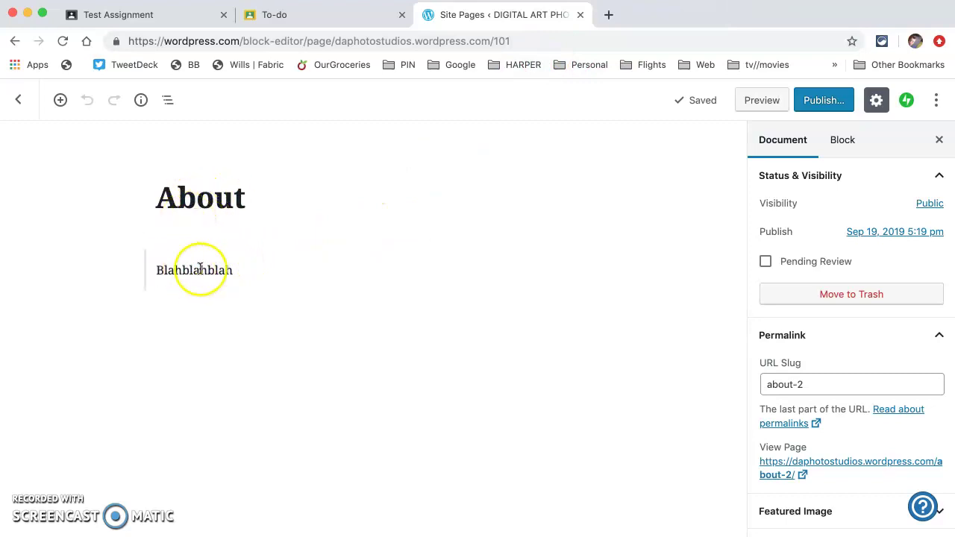
click(820, 101)
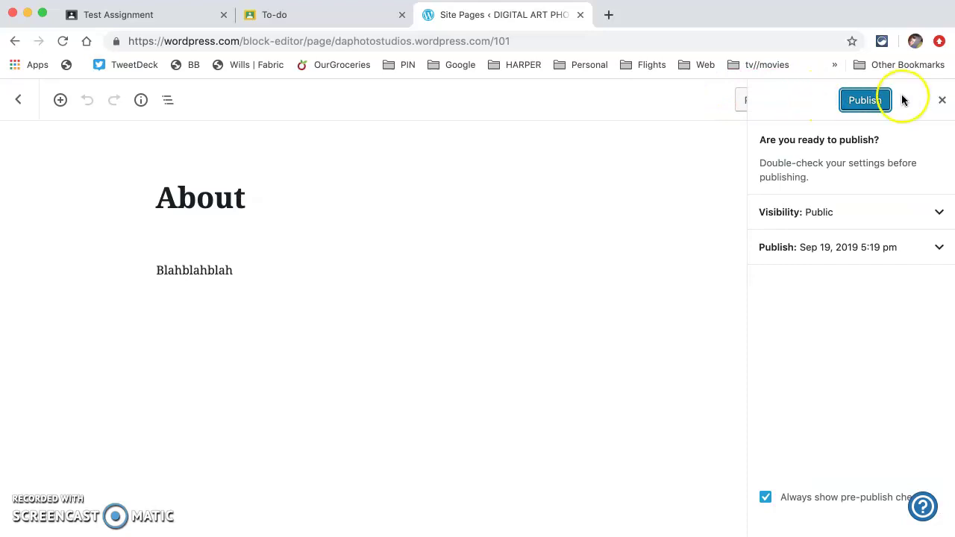
click(867, 101)
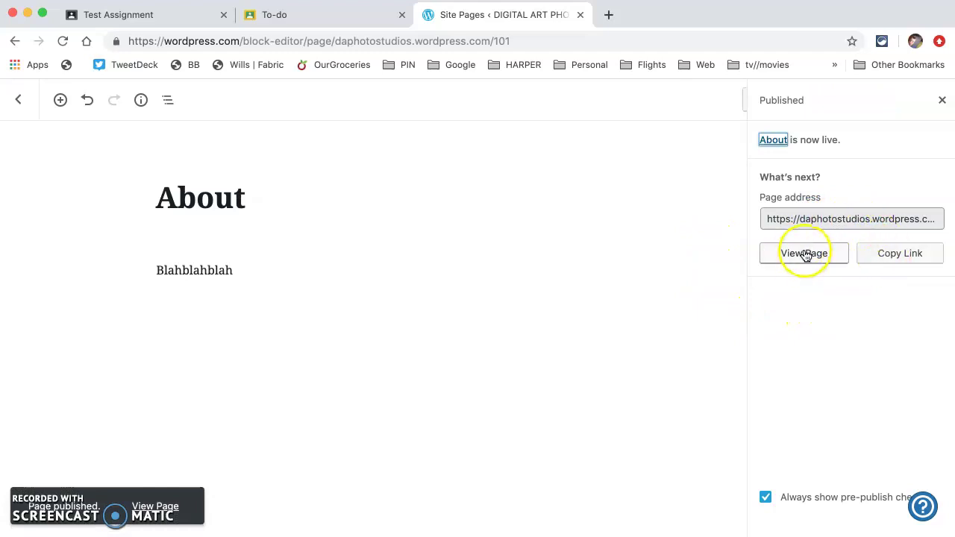
click(817, 219)
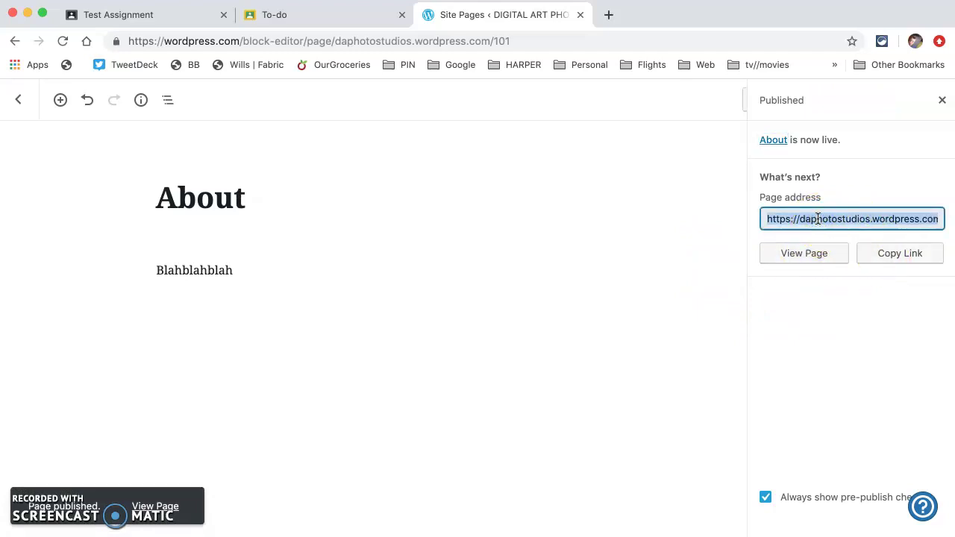
click(895, 256)
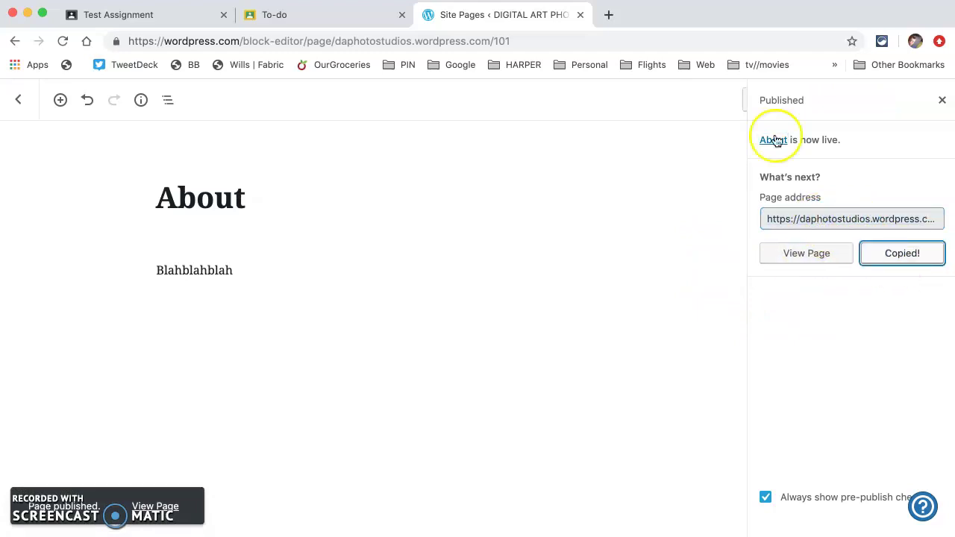
Step: Load the copied About page address in a new tab to confirm it is live
click(608, 14)
key(super+v)
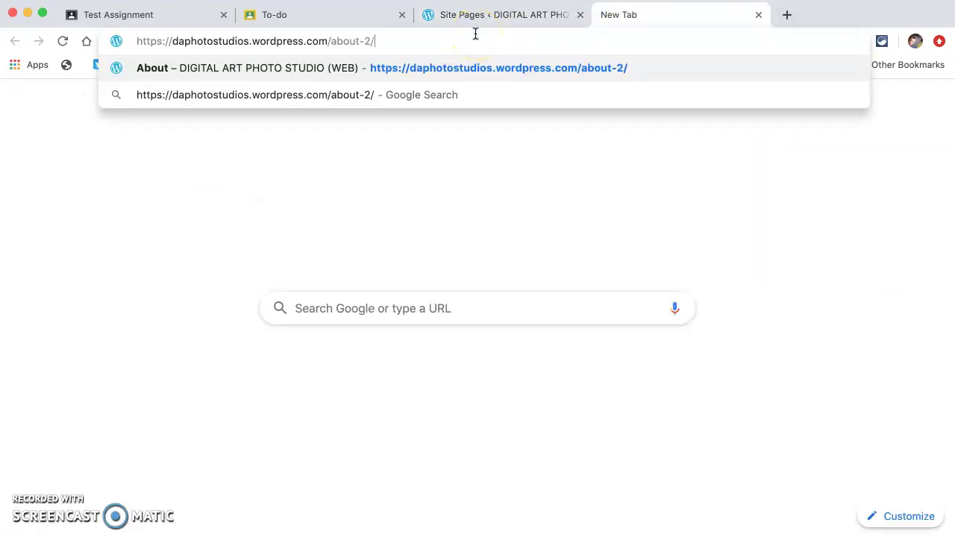
key(Return)
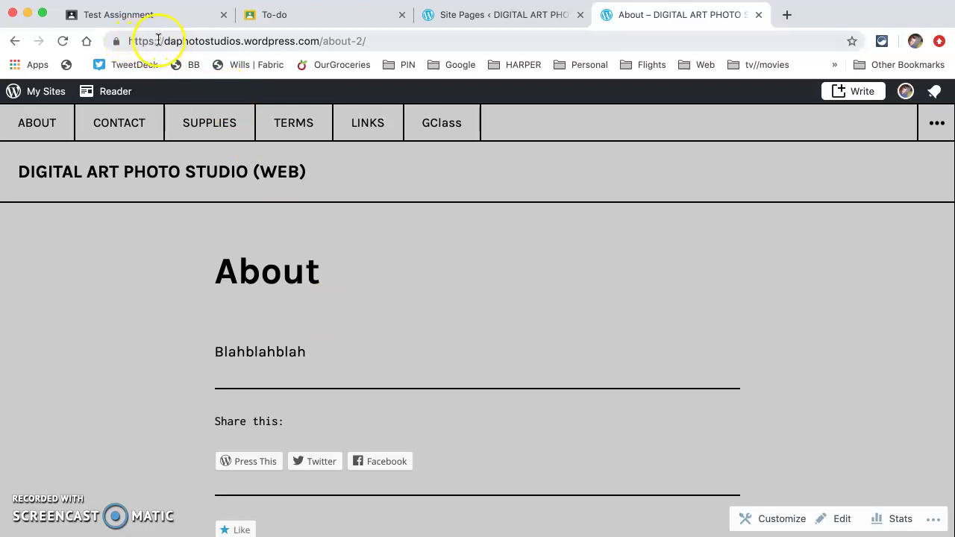
drag(166, 43, 242, 43)
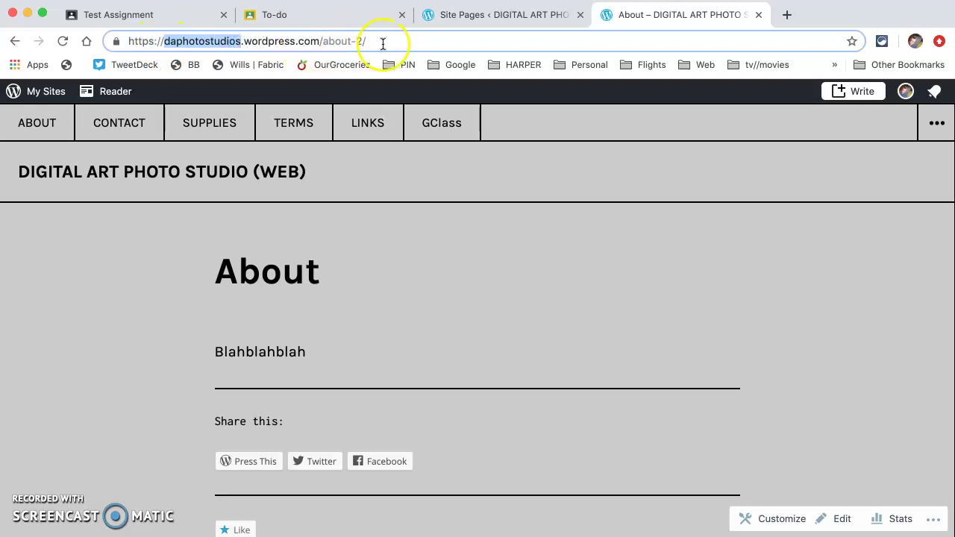
Step: Back in the editor, review the page address, dismiss the Published panel and Update the page
click(471, 15)
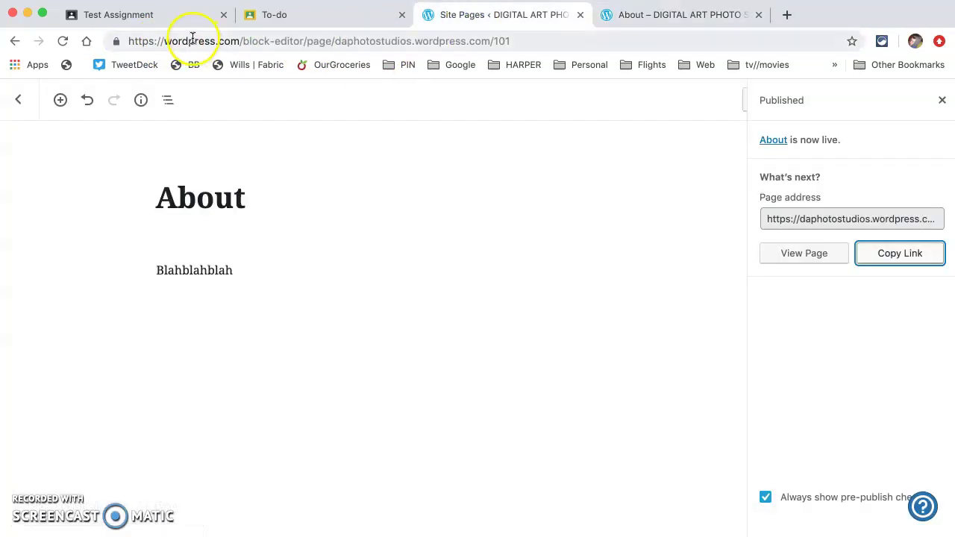
drag(130, 41, 532, 42)
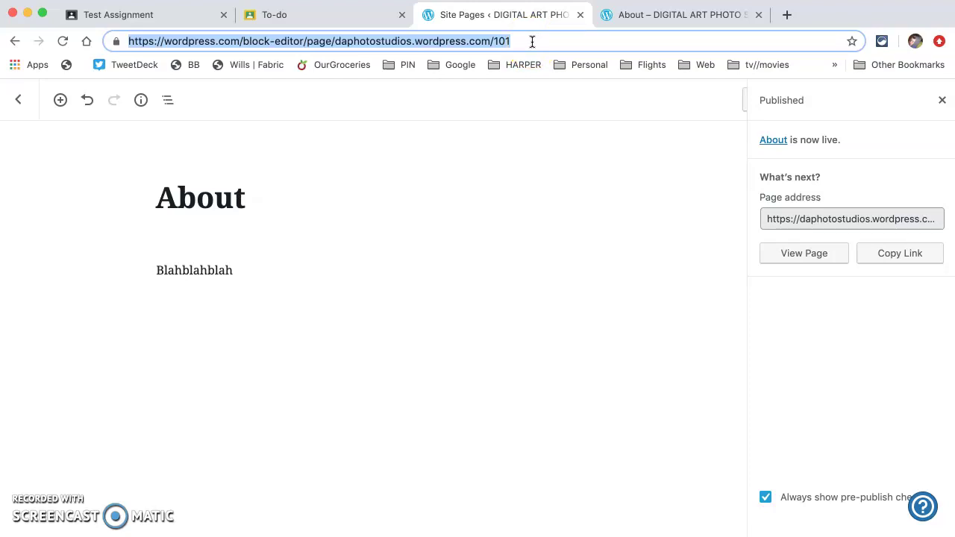
click(793, 218)
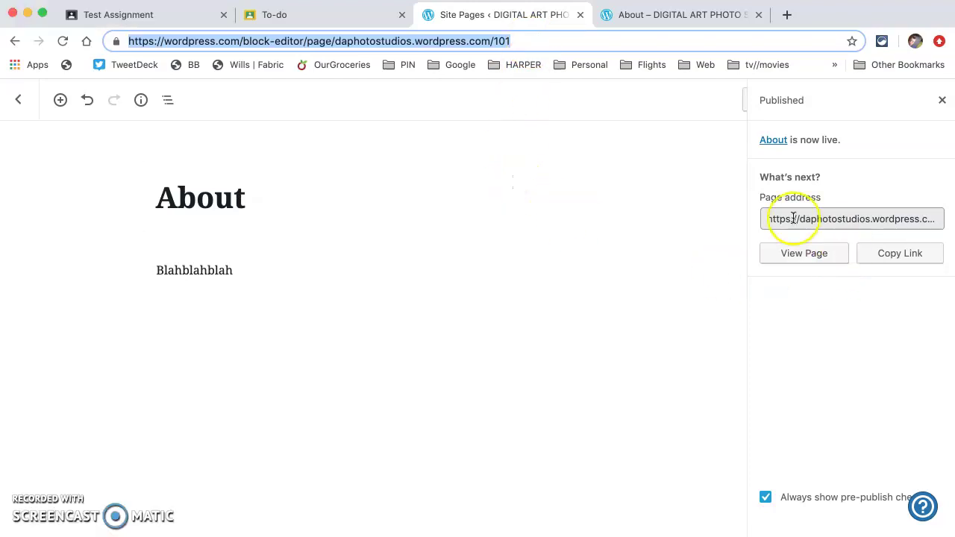
click(942, 101)
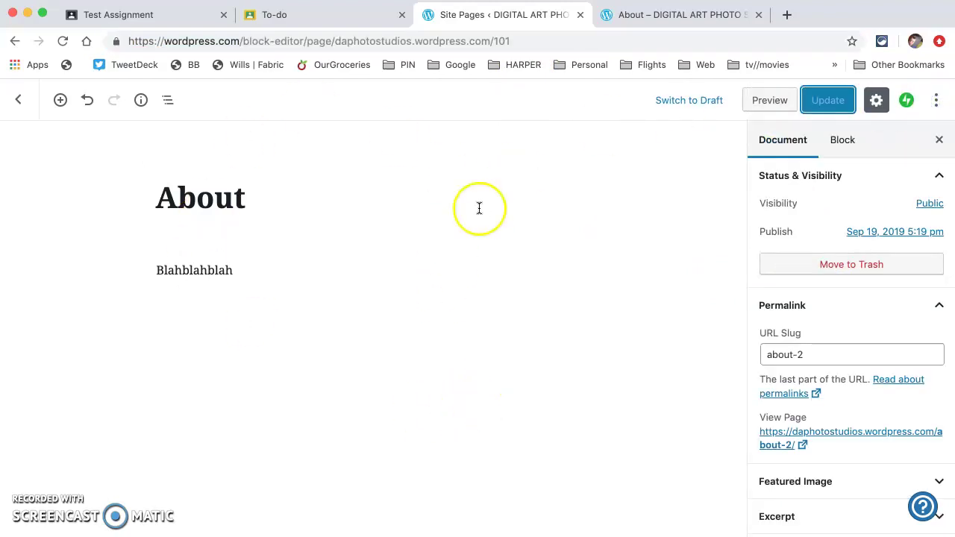
click(829, 104)
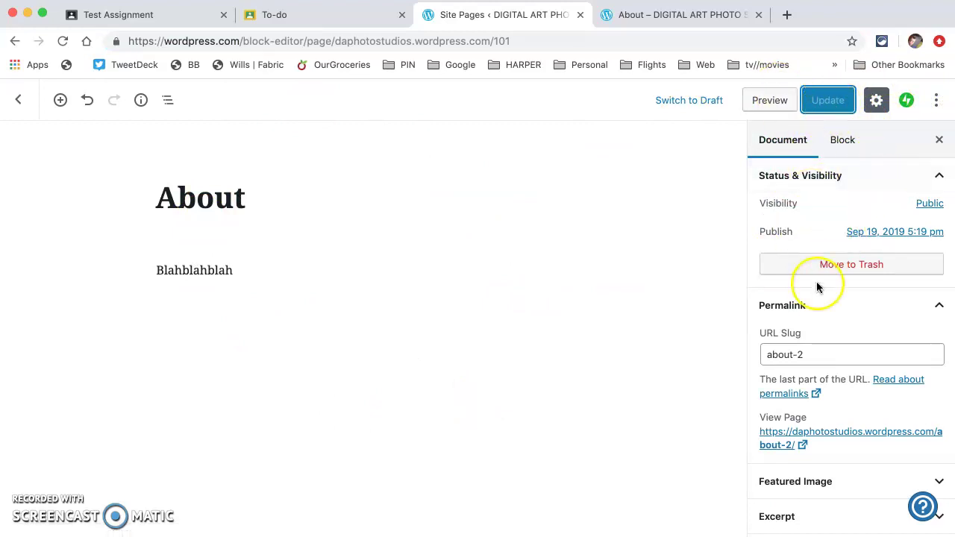
Step: Open daphotostudios.wordpress.com/about-2/ from the Permalink panel in a new tab and select its URL
click(934, 306)
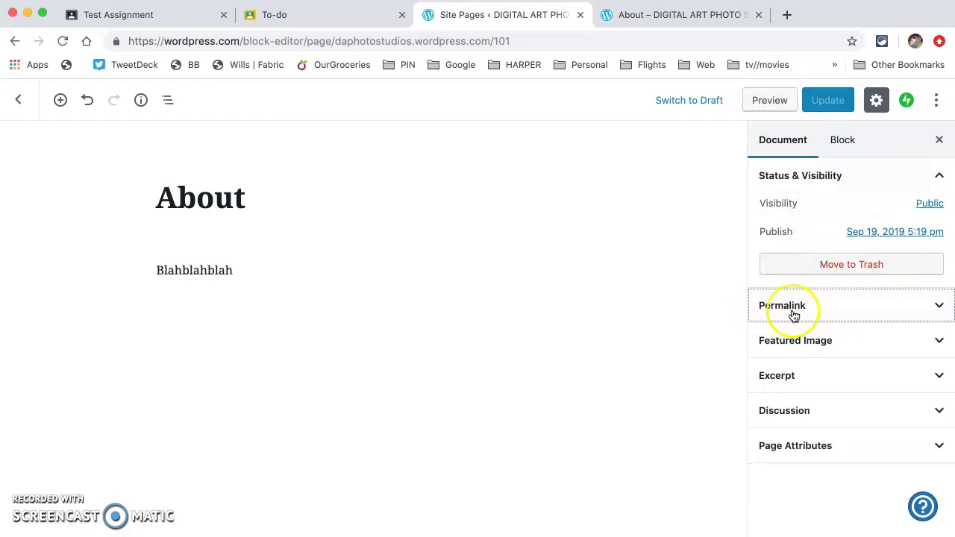
click(935, 306)
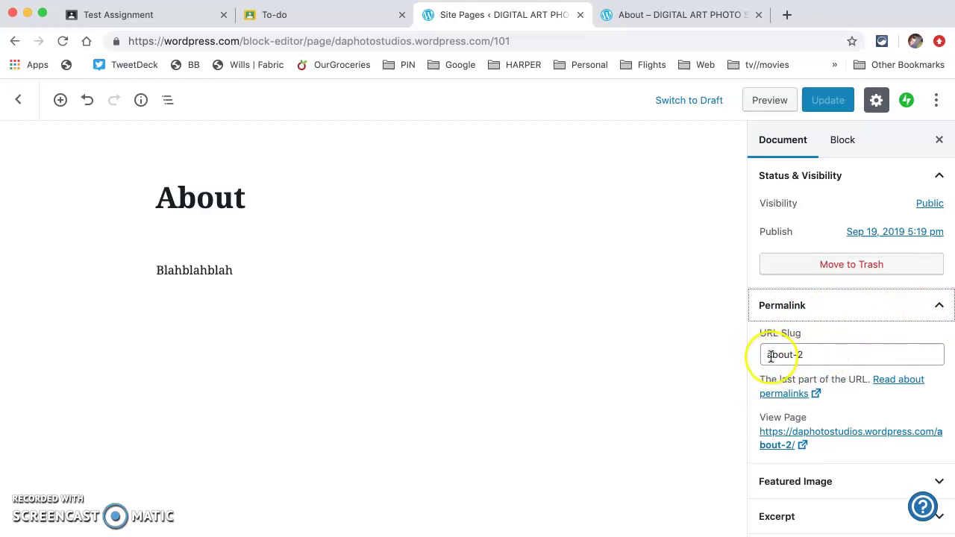
click(797, 434)
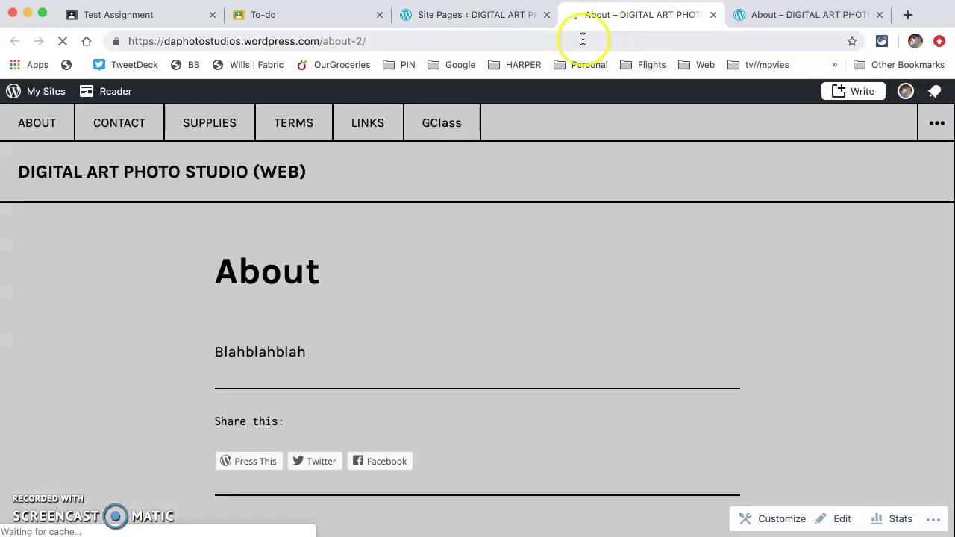
drag(584, 40, 169, 38)
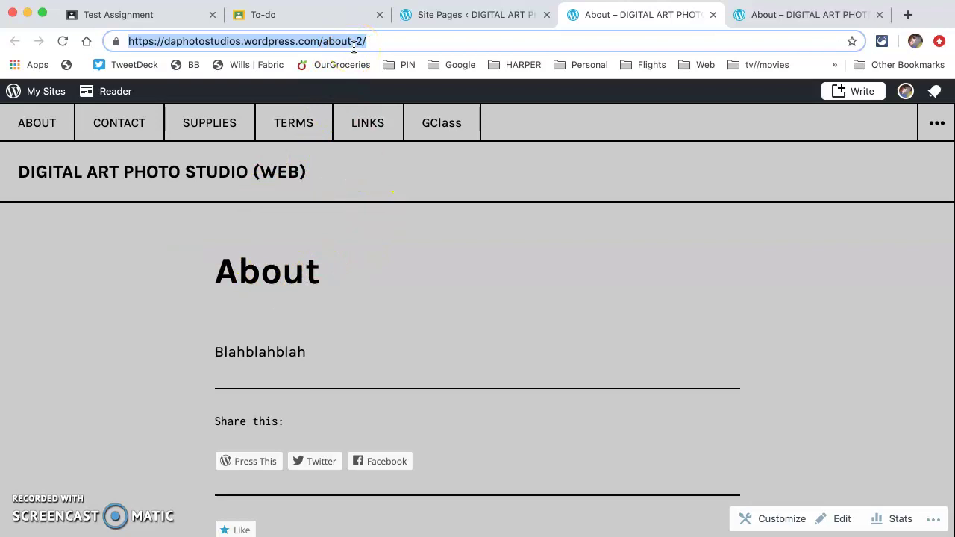
Step: Attach the daphotostudios.wordpress.com/about-2/ link to Test Assignment's Your work
click(177, 25)
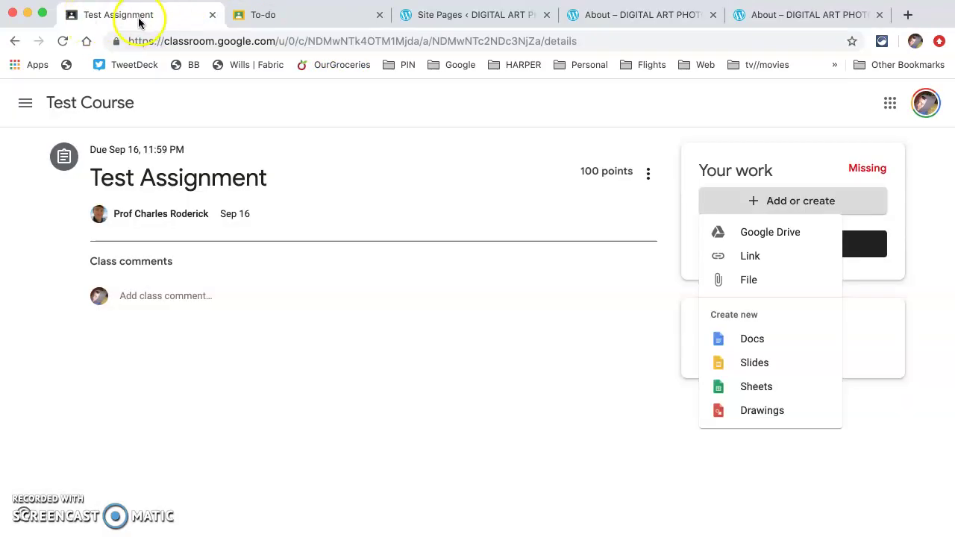
click(738, 259)
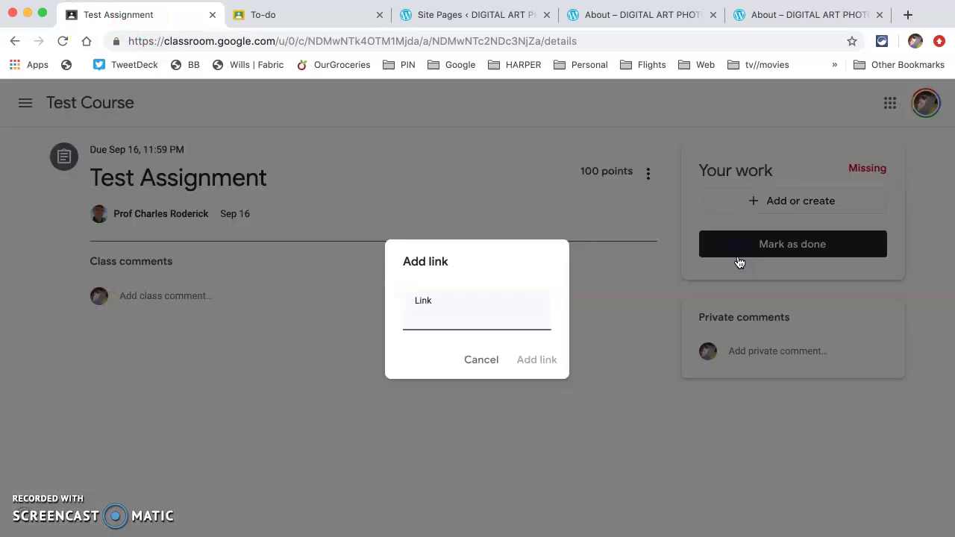
click(486, 324)
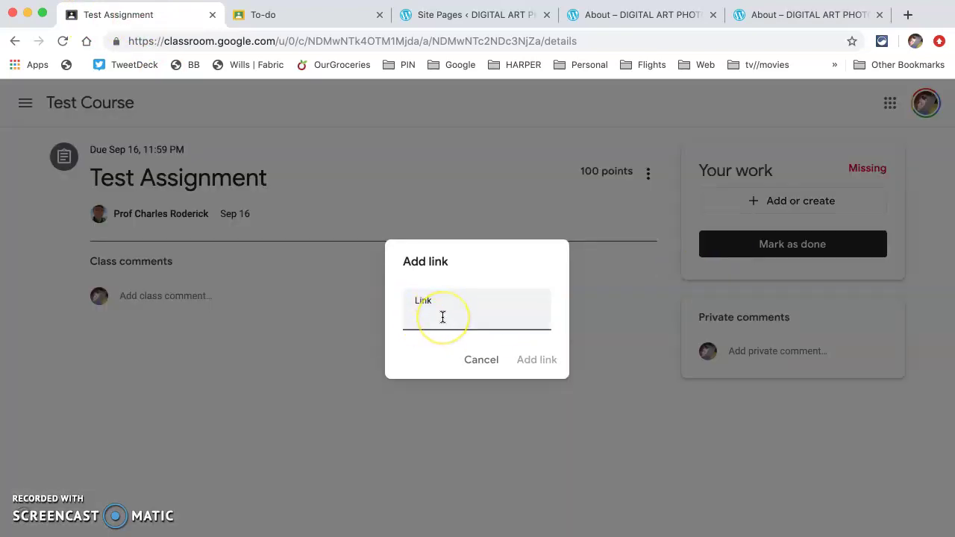
key(ctrl+v)
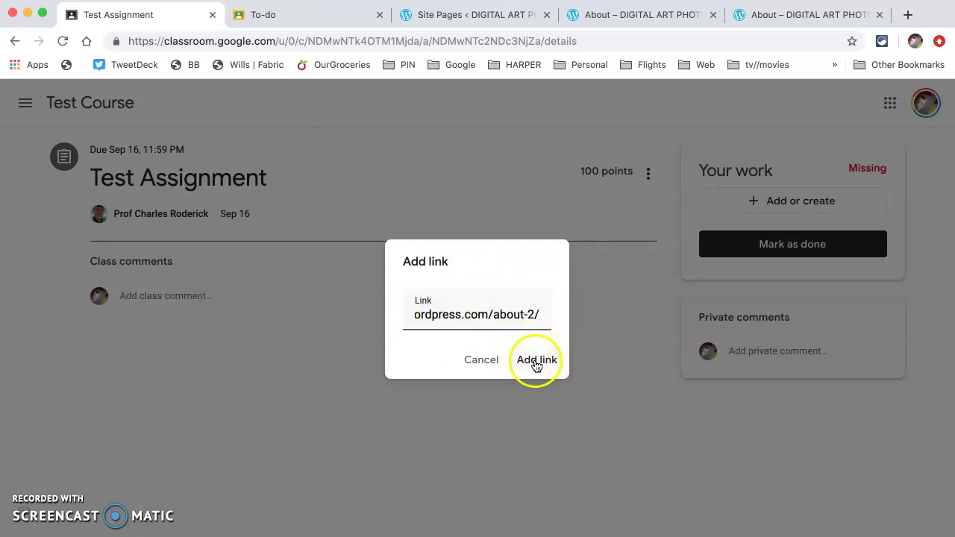
drag(503, 320, 400, 320)
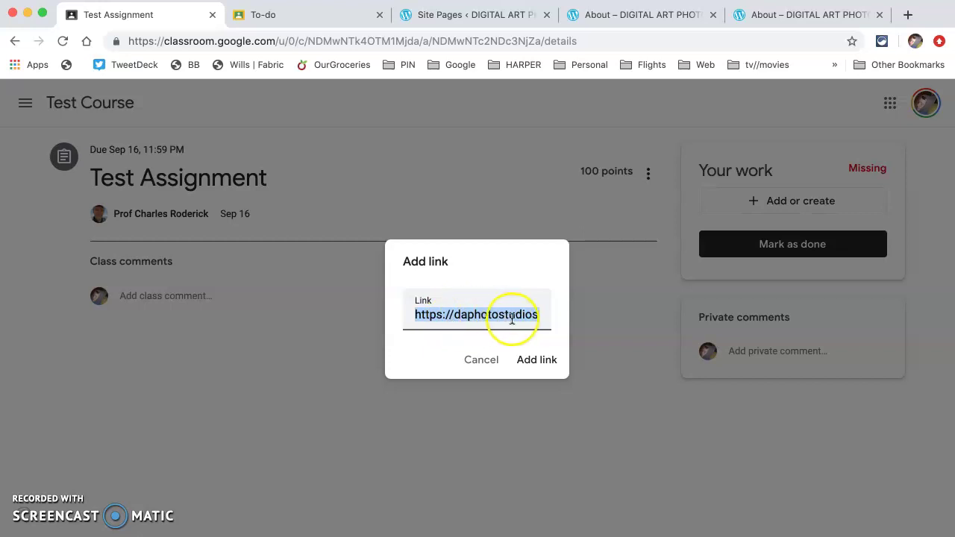
drag(522, 315, 551, 354)
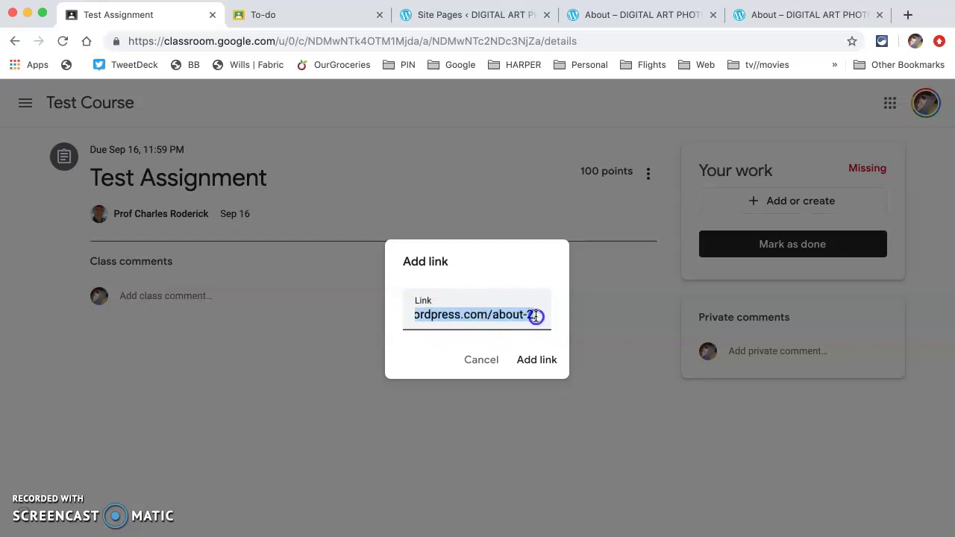
click(549, 359)
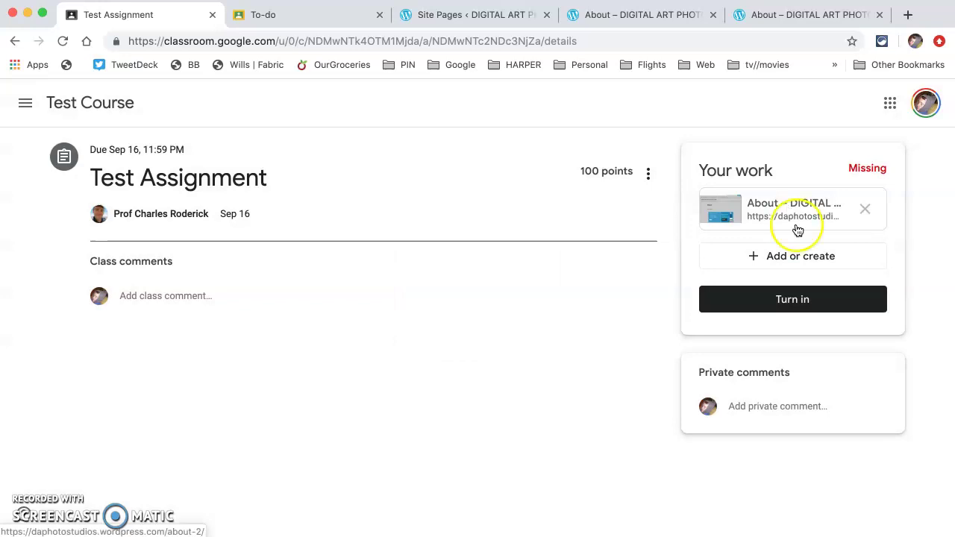
Step: Turn in Test Assignment with the link, then open the attachment to verify it
click(792, 302)
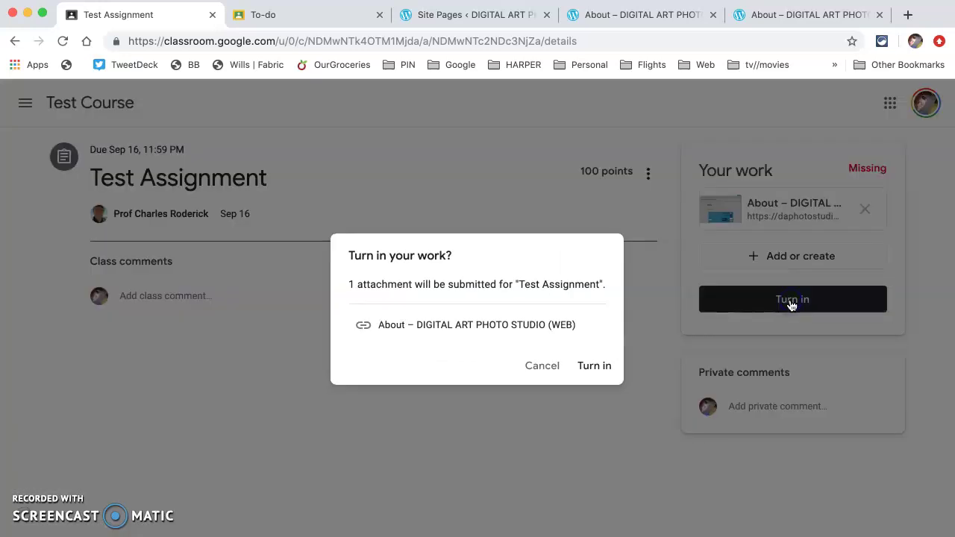
click(594, 366)
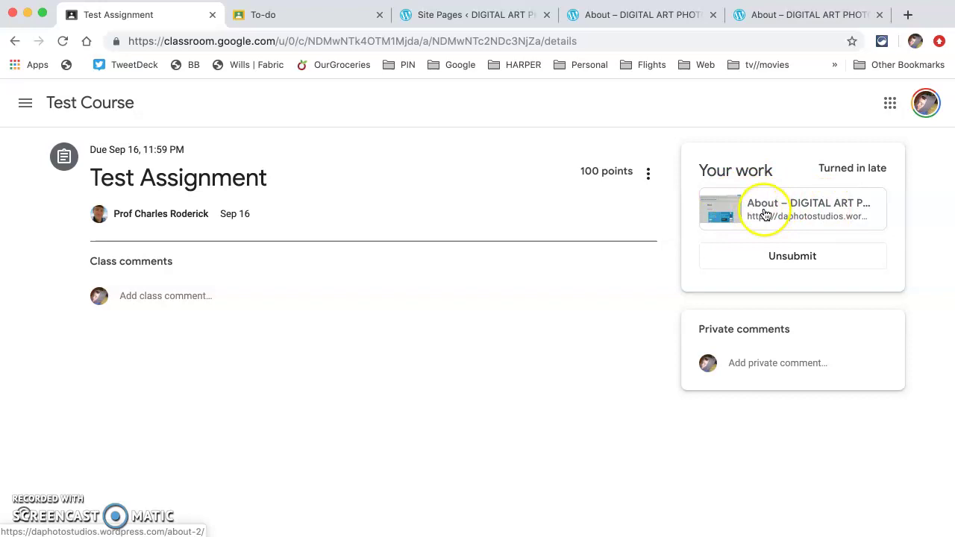
click(764, 215)
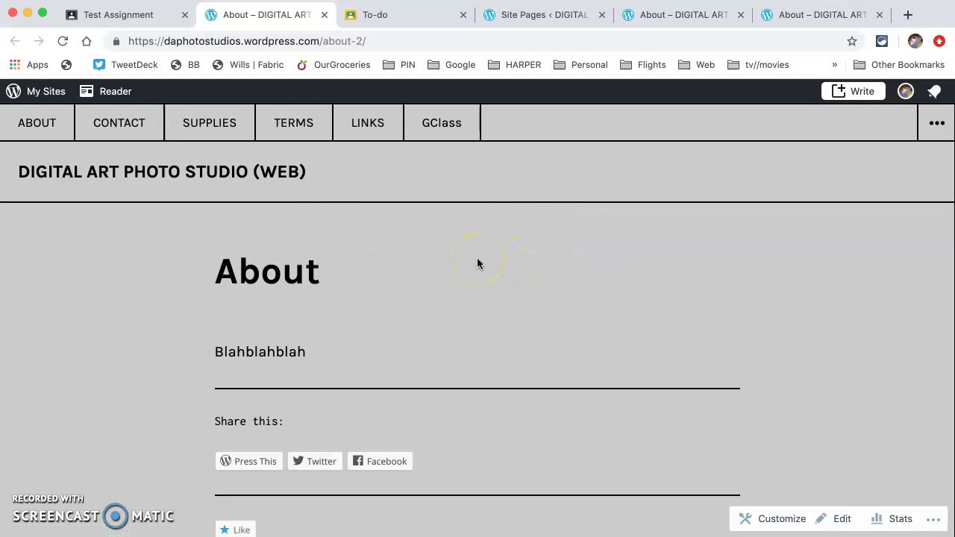
click(102, 14)
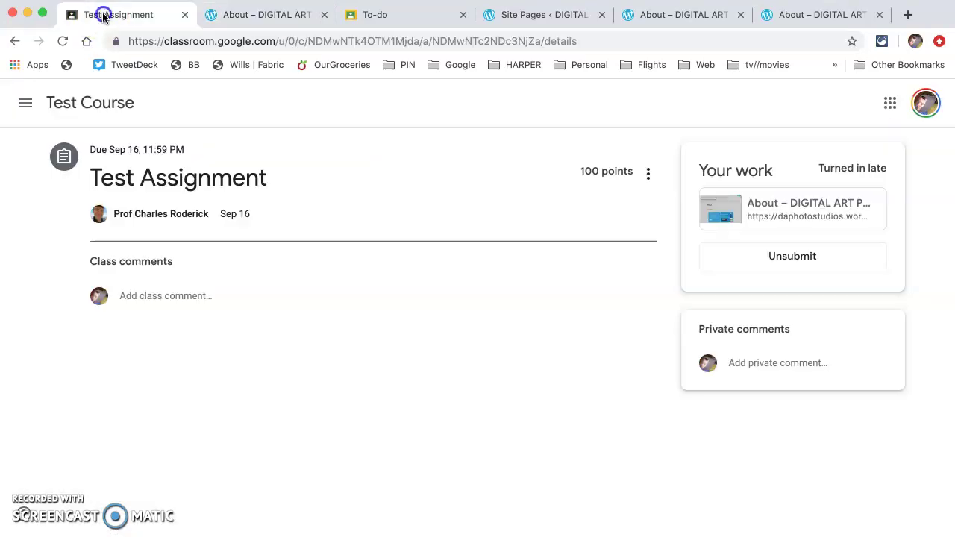